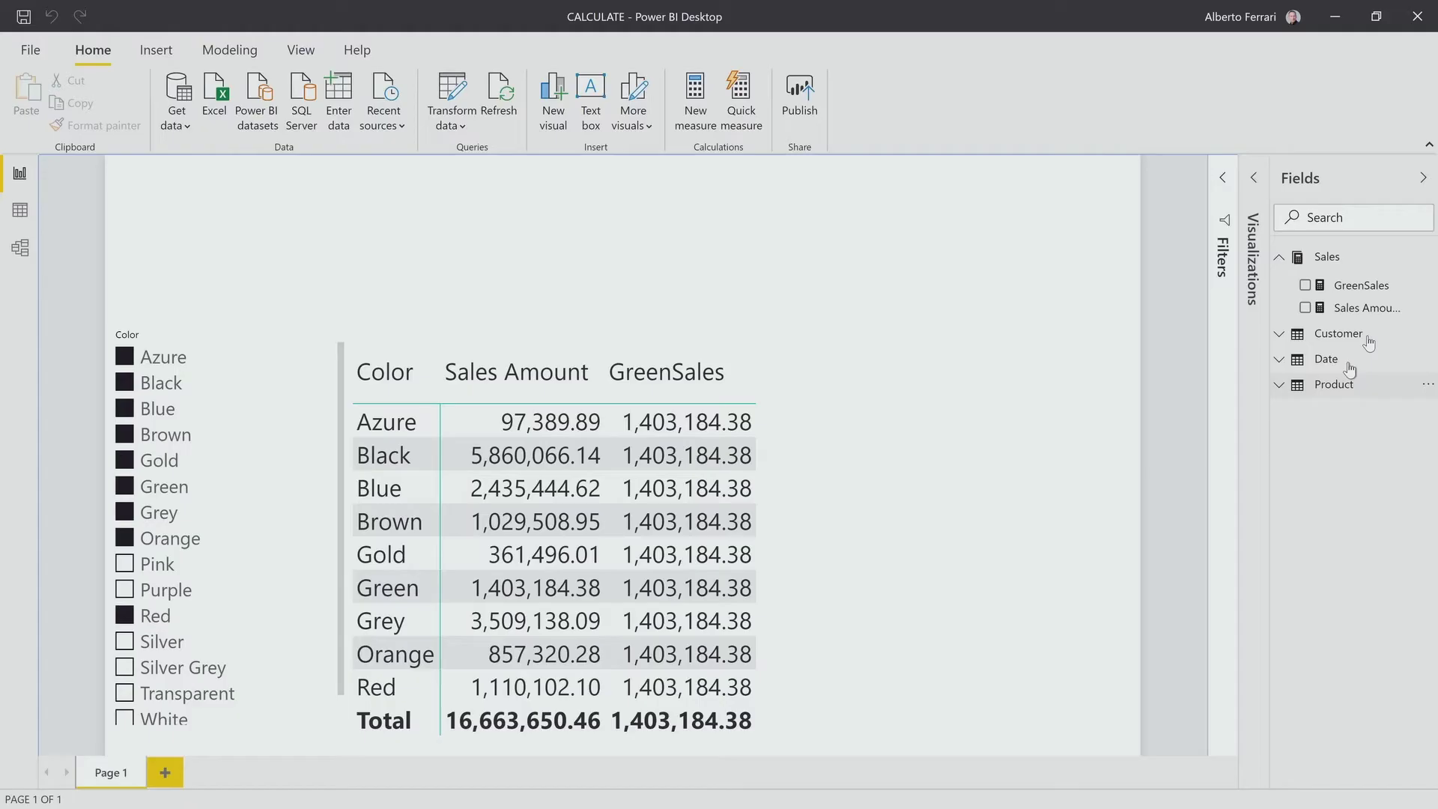
- Select the GreenSales measure to bring its CALCULATE formula into the formula bar
left_click(1362, 286)
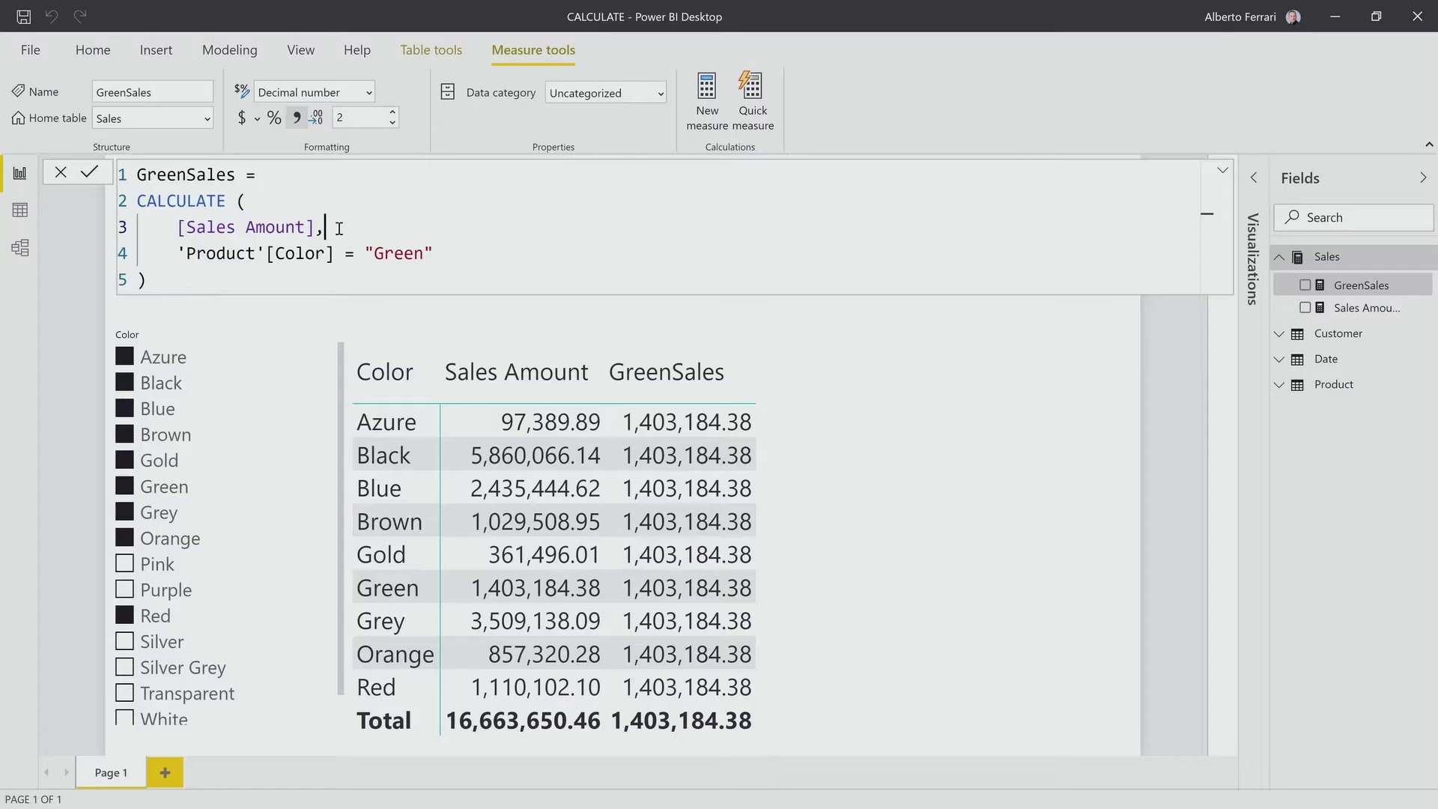
- Wrap the Green condition in FILTER( ALL('Product'[Color]), 'Product'[Color] = "Green" ) across new lines
key("Return")
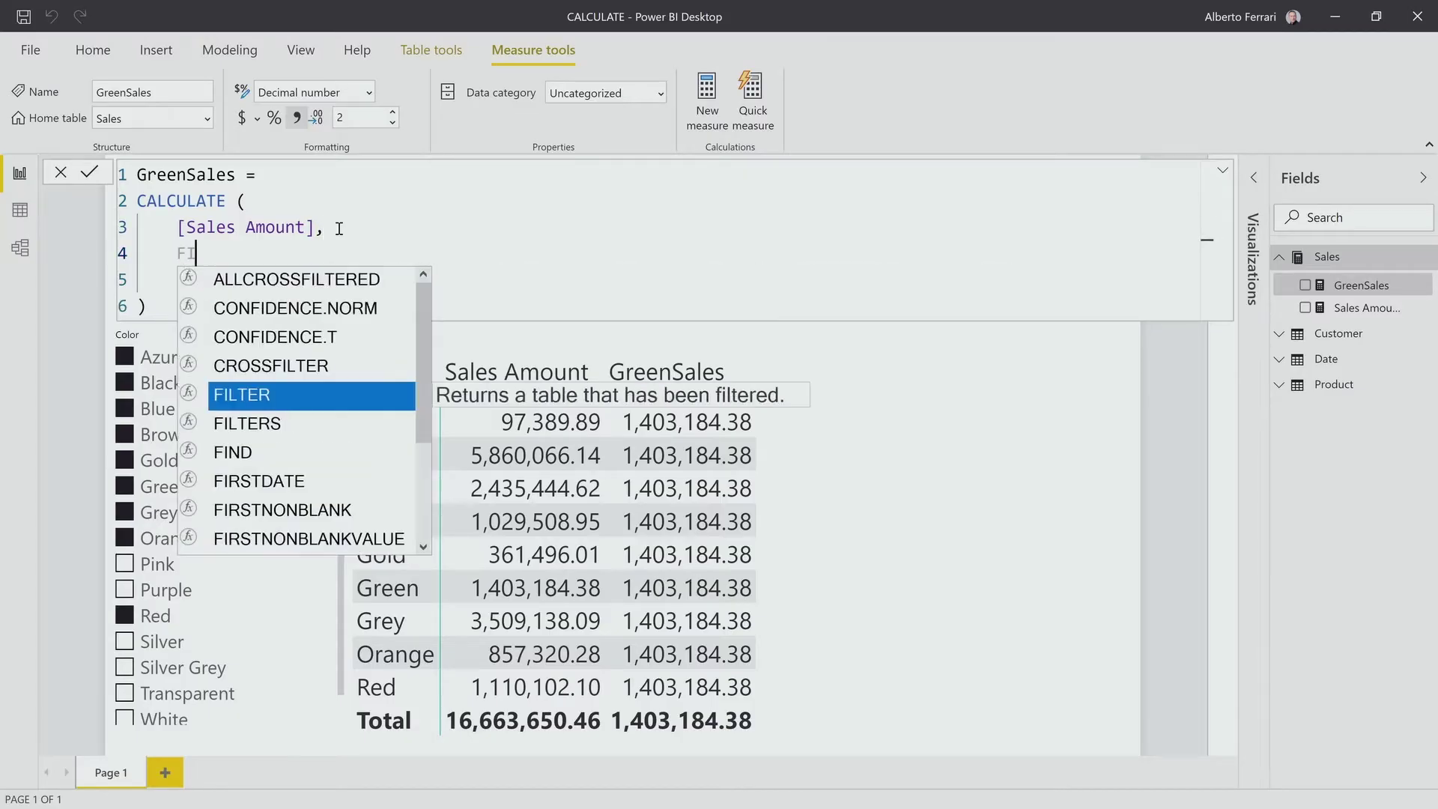
type("FILTER (")
key("Return")
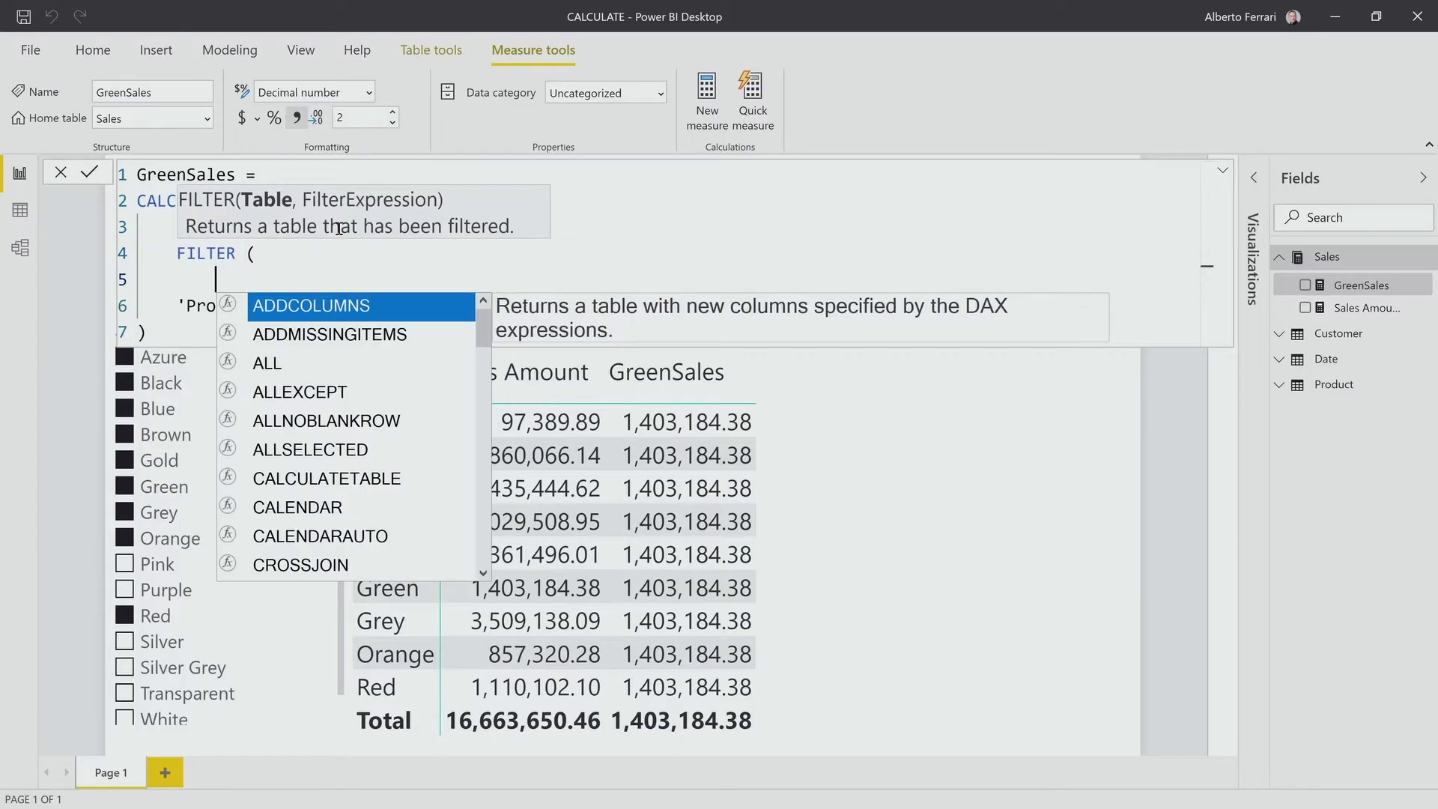
type("ALL ( ")
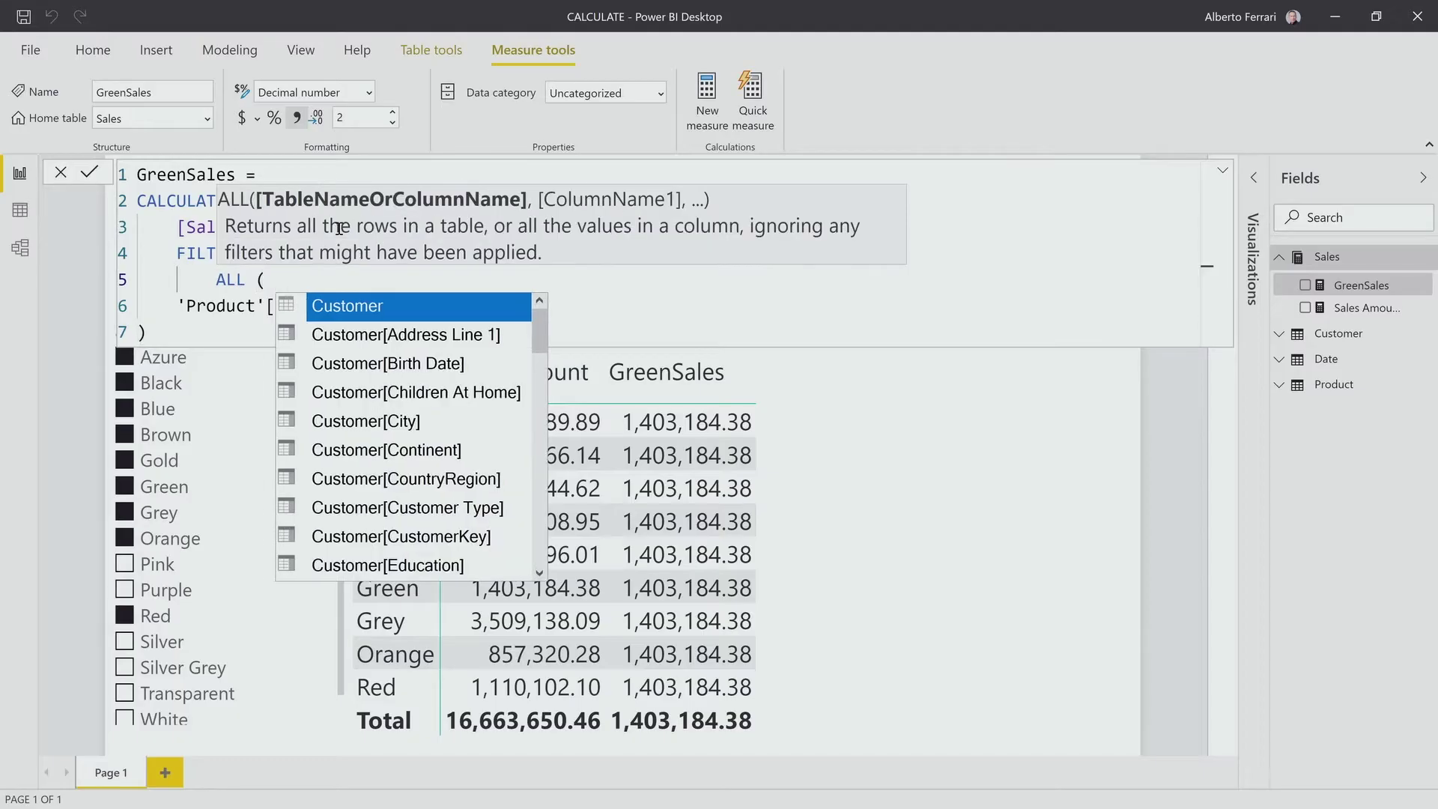
type("Pro")
key("Down")
key("Down")
key("Down")
key("Tab")
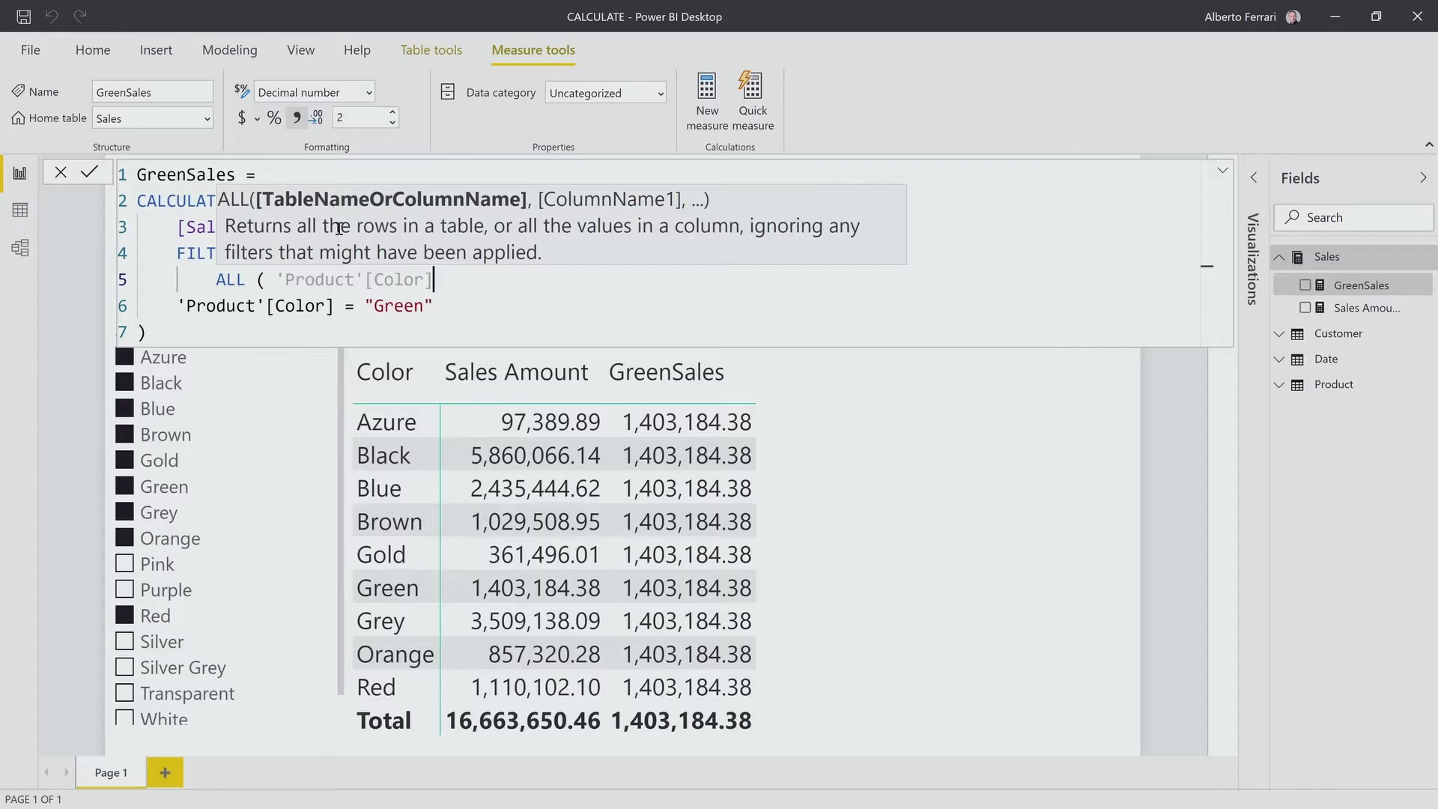
type(" ),")
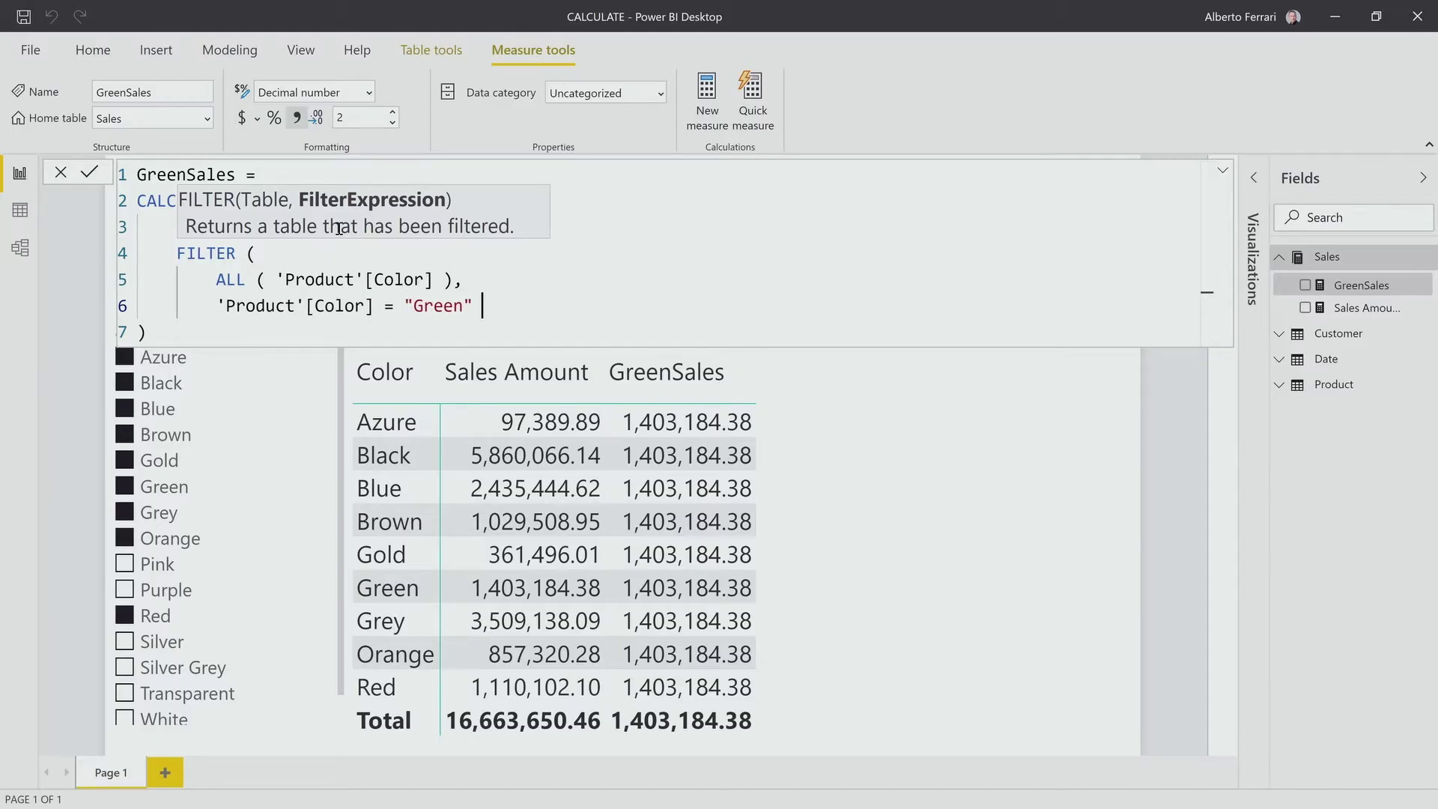
type(")")
key("Down")
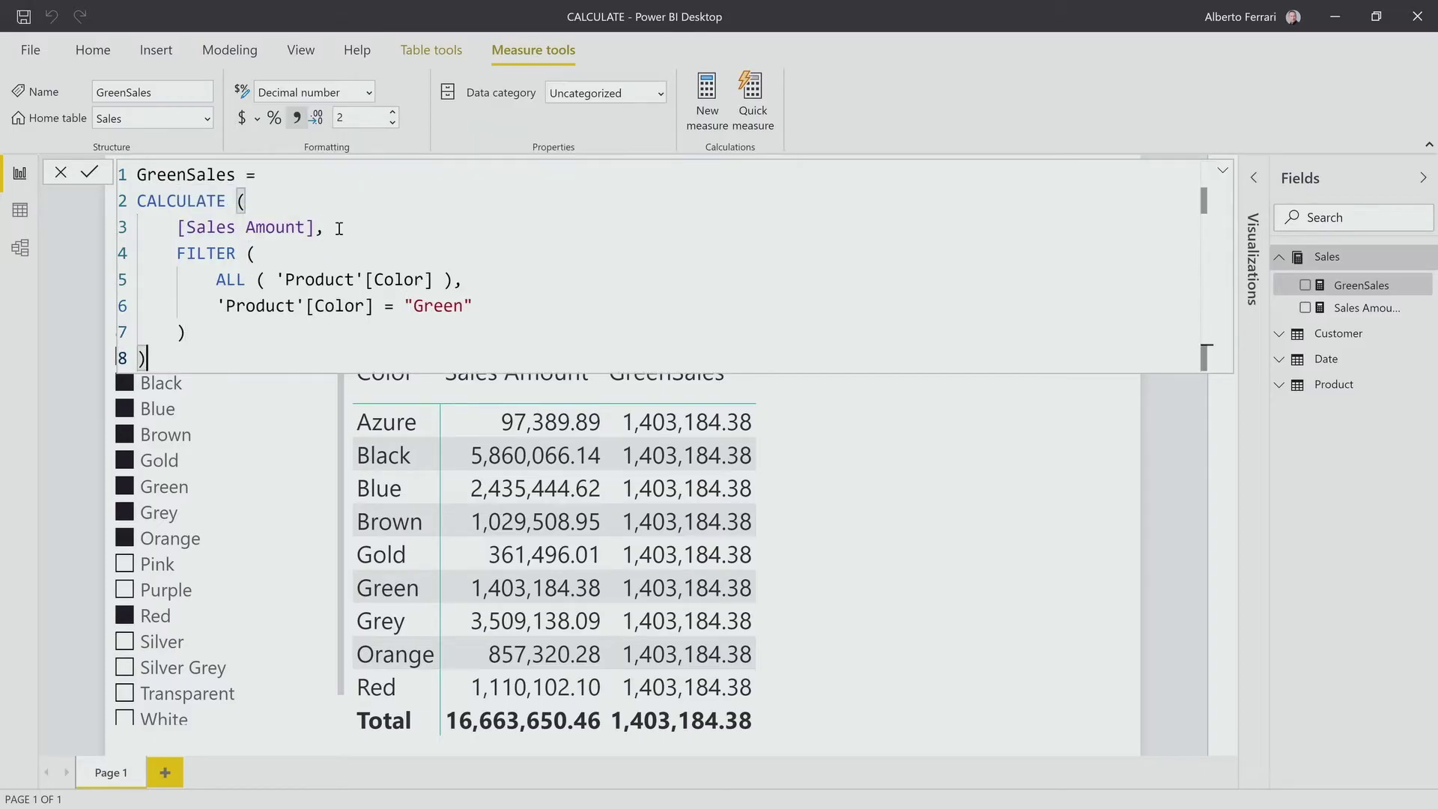